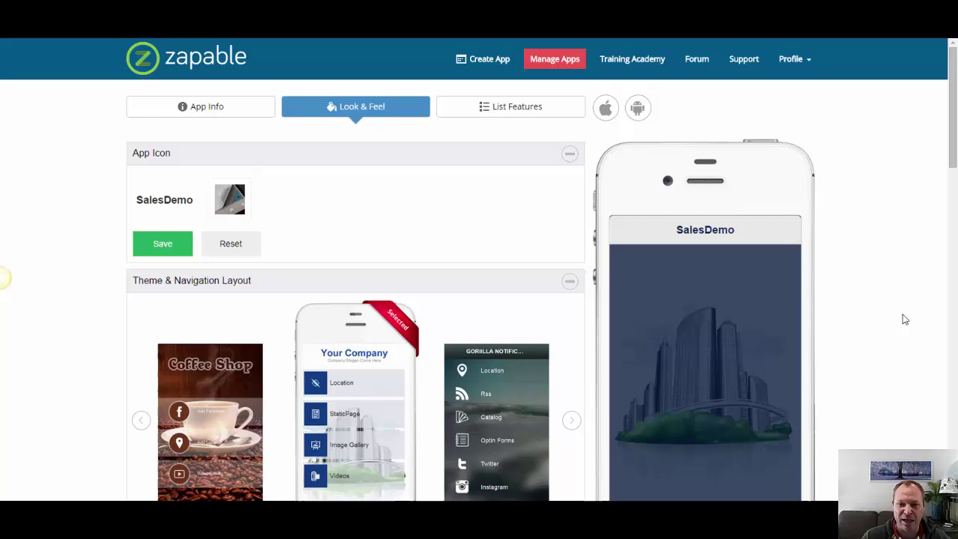
Add the Push Notification feature from the User Interaction category to SalesDemo
scroll(956, 143, "down", 1)
scroll(956, 142, "down", 1)
scroll(951, 149, "up", 2)
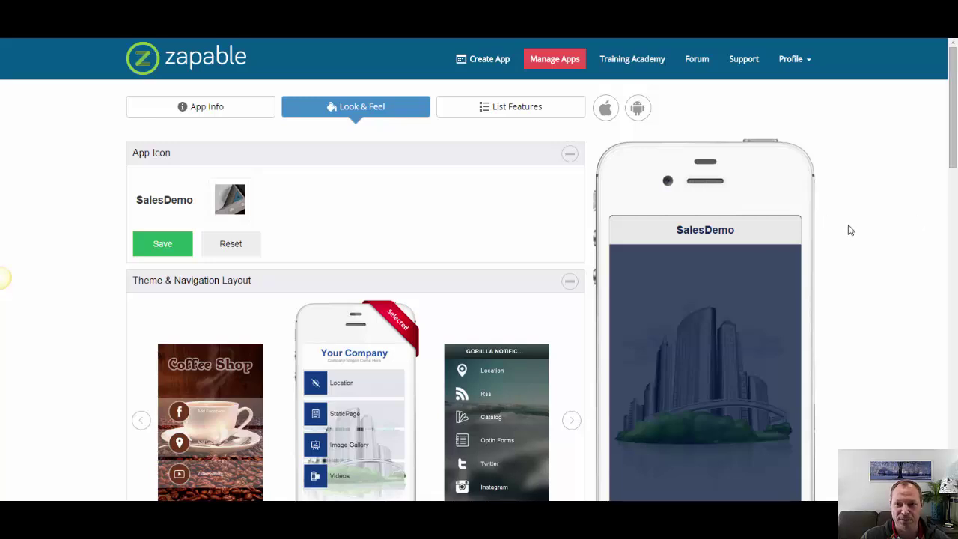
scroll(872, 221, "down", 2)
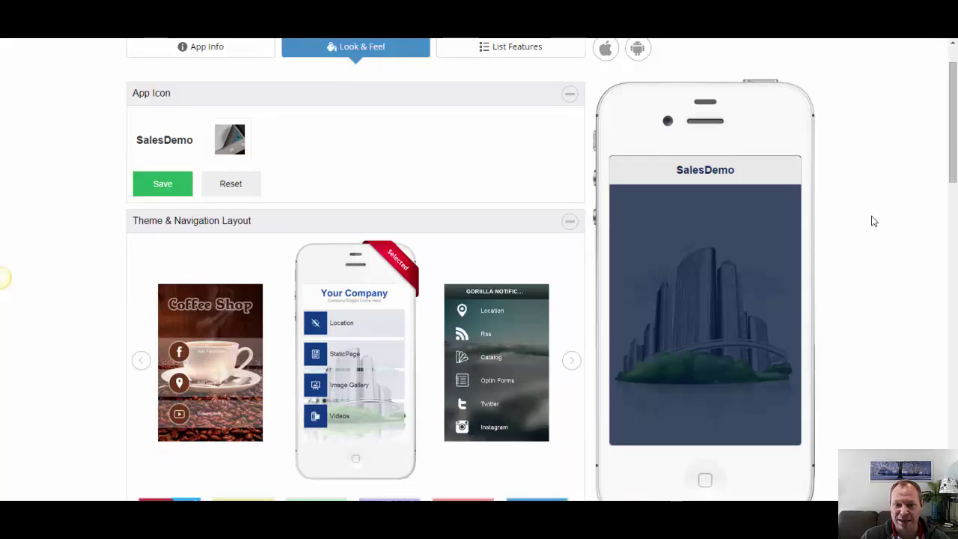
scroll(872, 220, "up", 2)
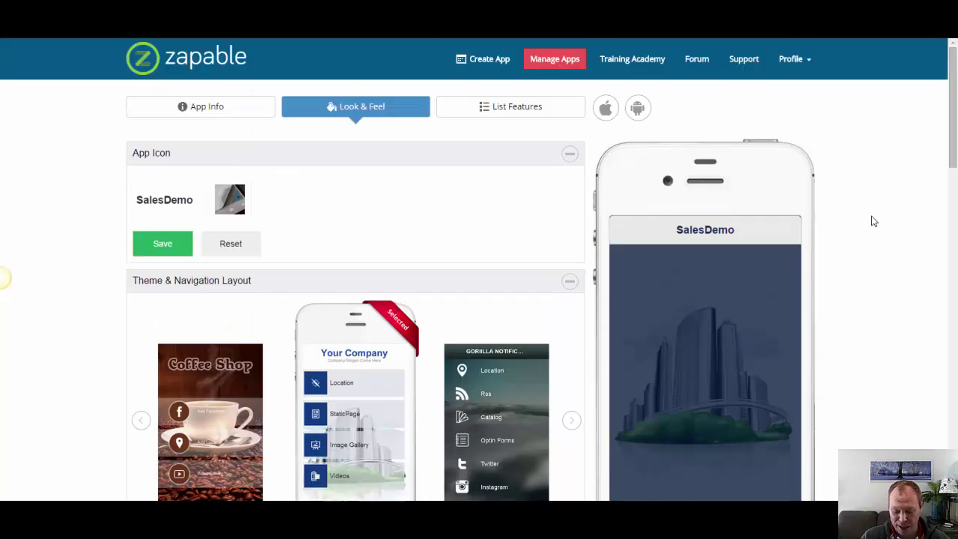
left_click(532, 114)
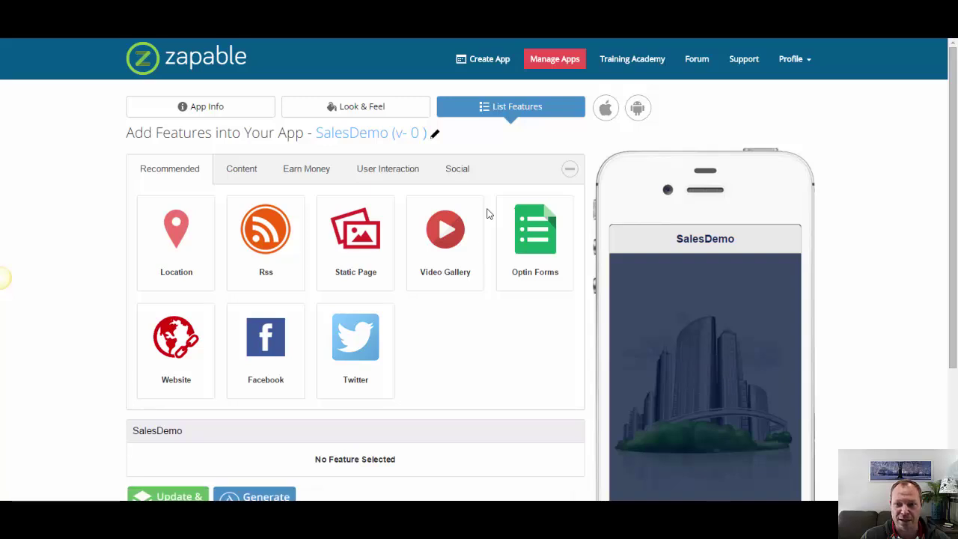
scroll(446, 308, "down", 1)
scroll(449, 313, "up", 1)
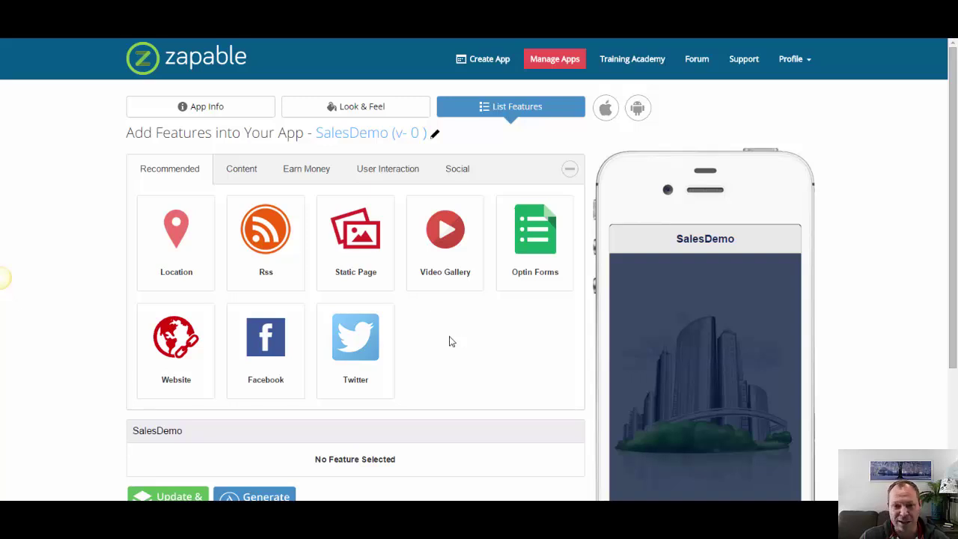
left_click(372, 169)
mouse_move(176, 239)
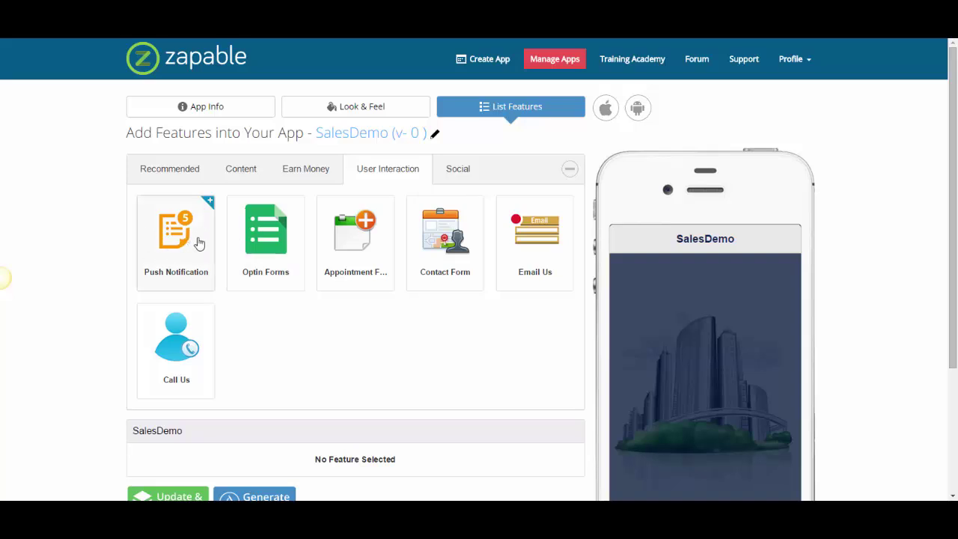
left_click(209, 203)
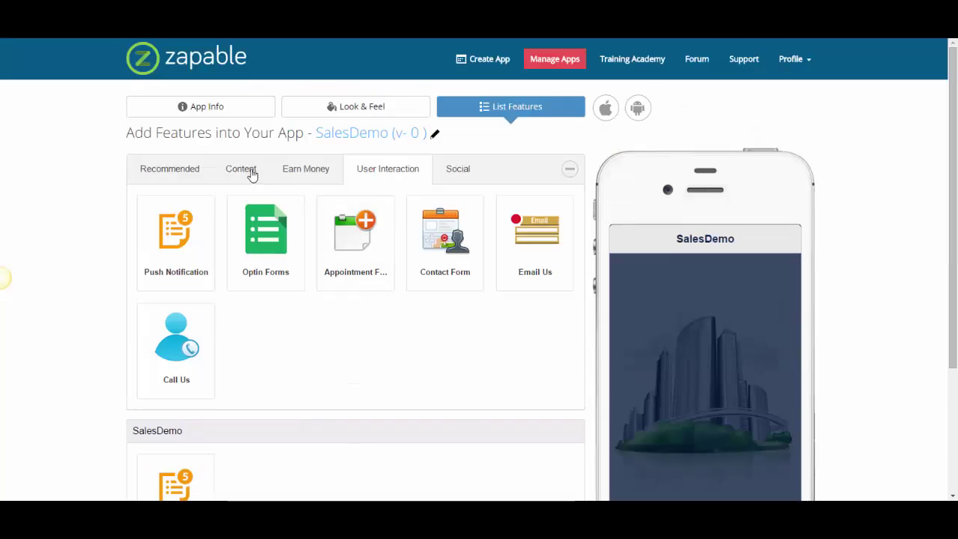
Add Image Gallery, Articles and Facebook from the Content category
left_click(250, 172)
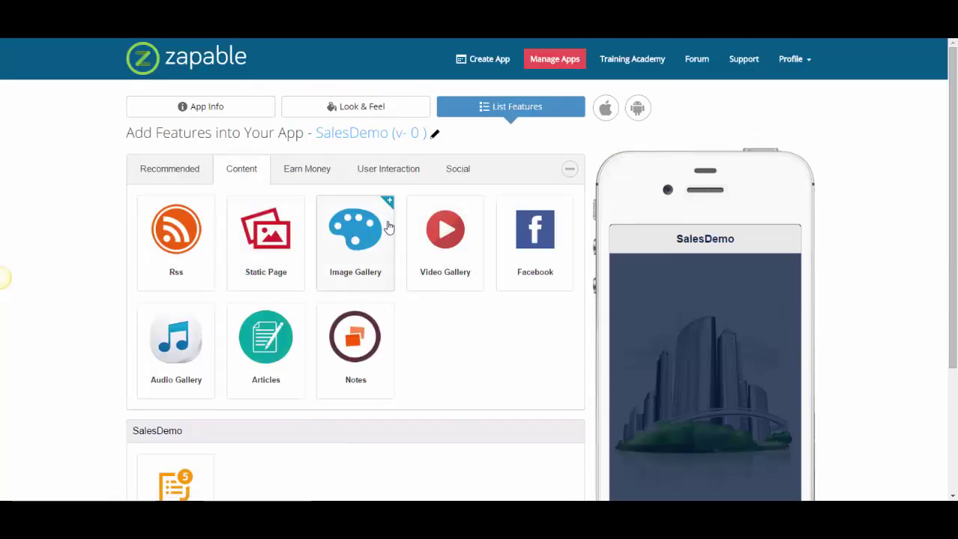
left_click(388, 216)
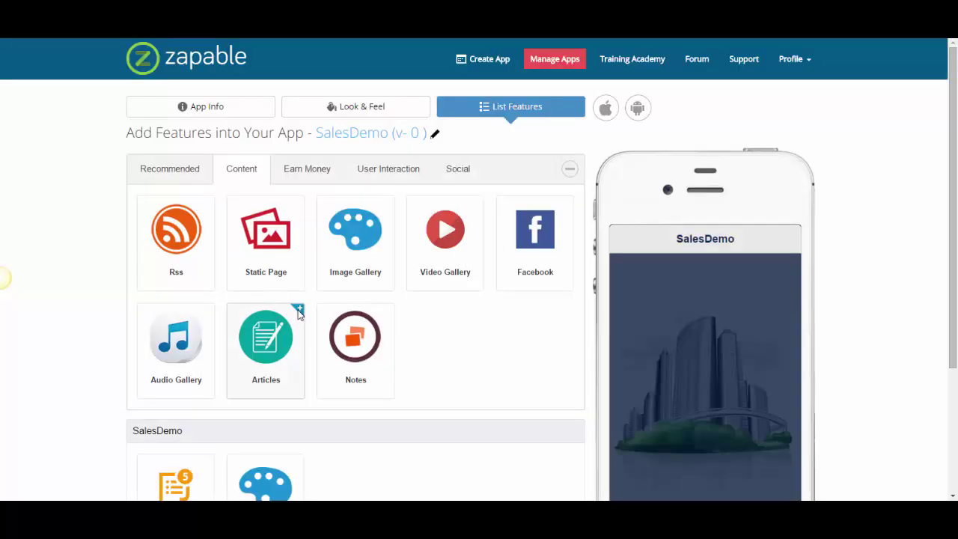
left_click(298, 310)
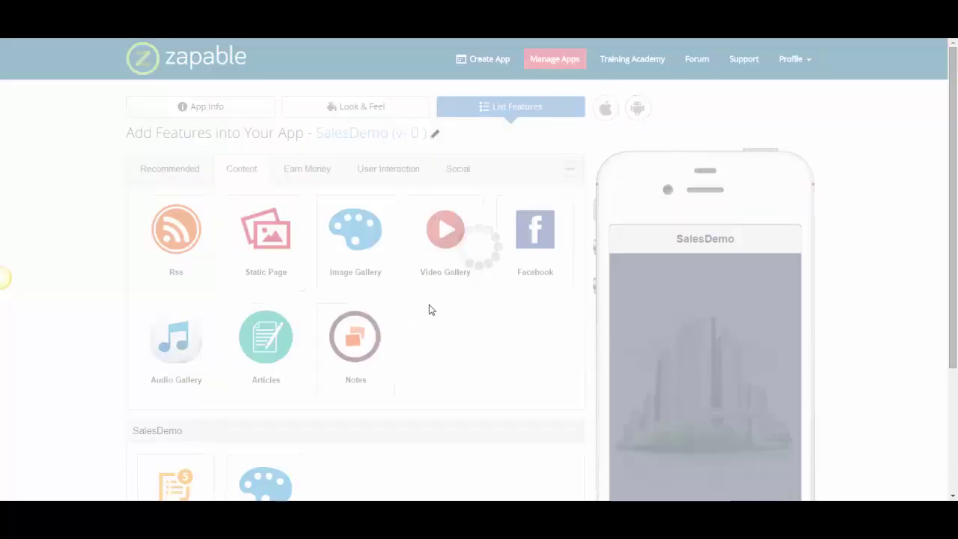
left_click(573, 208)
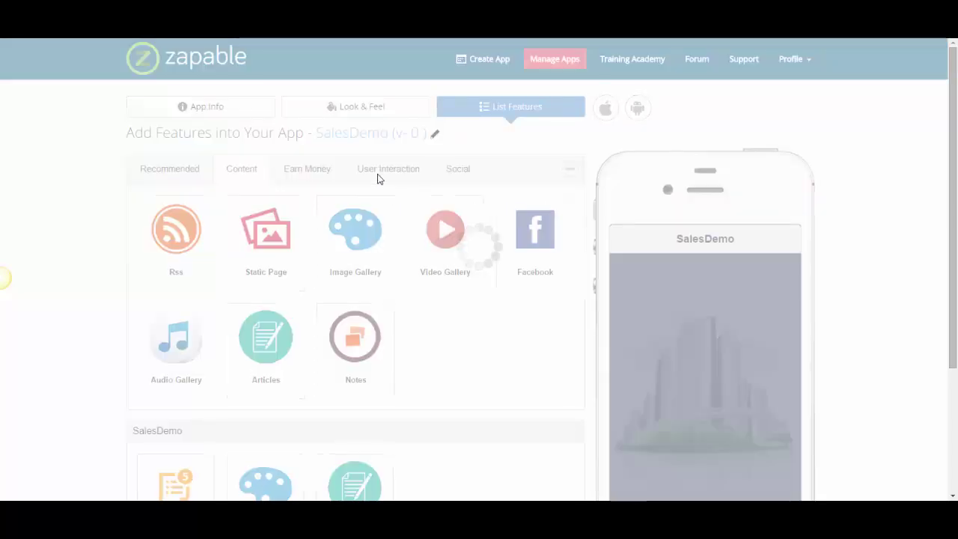
Add Catalog and Admob from the Earn Money category
left_click(315, 169)
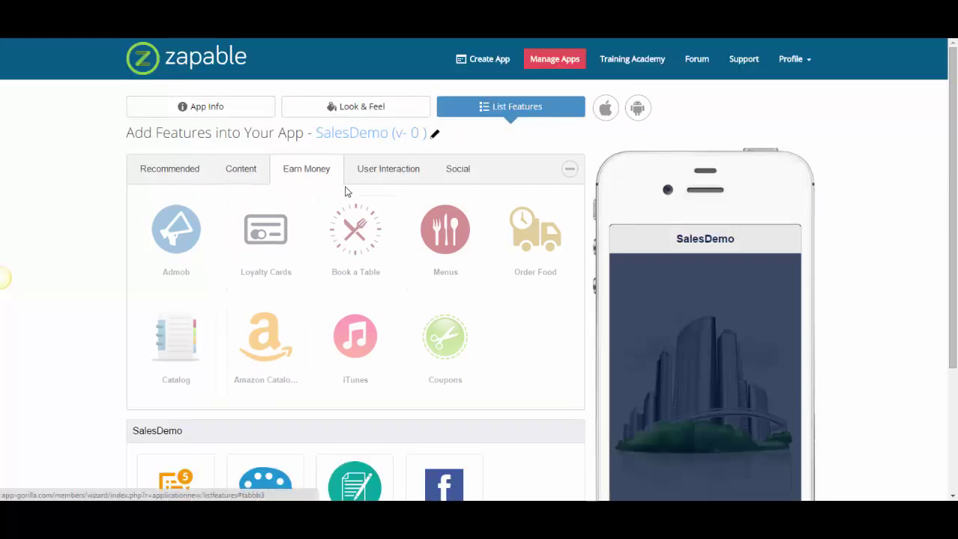
scroll(231, 303, "down", 1)
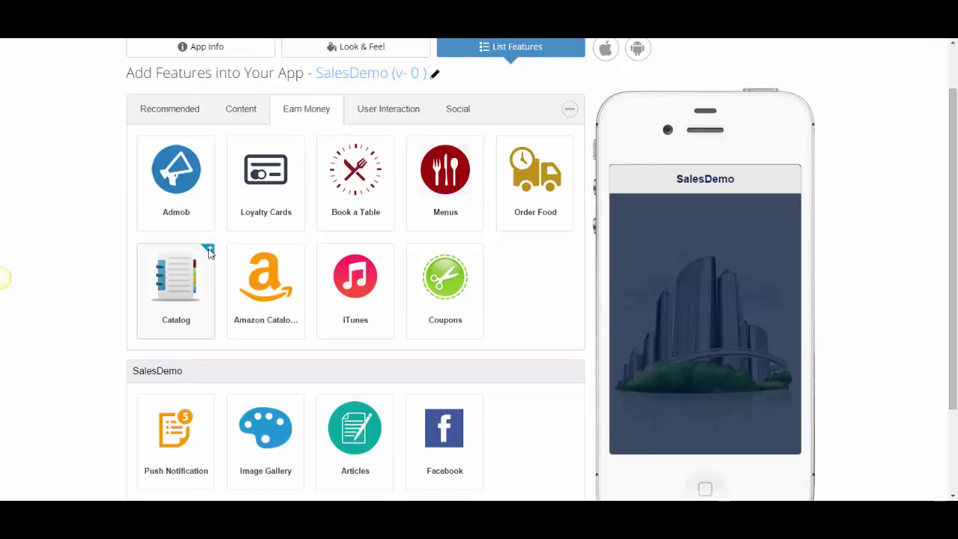
left_click(471, 271)
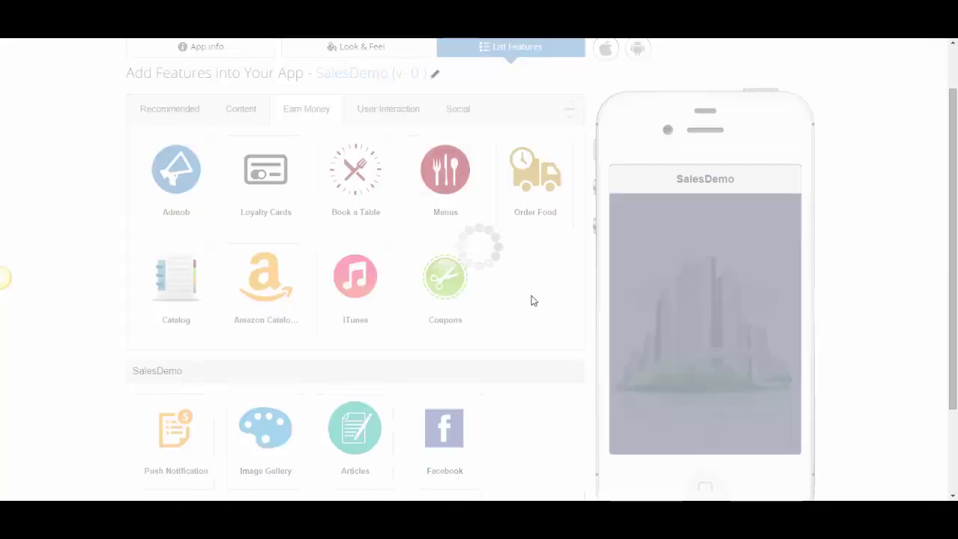
scroll(420, 288, "up", 1)
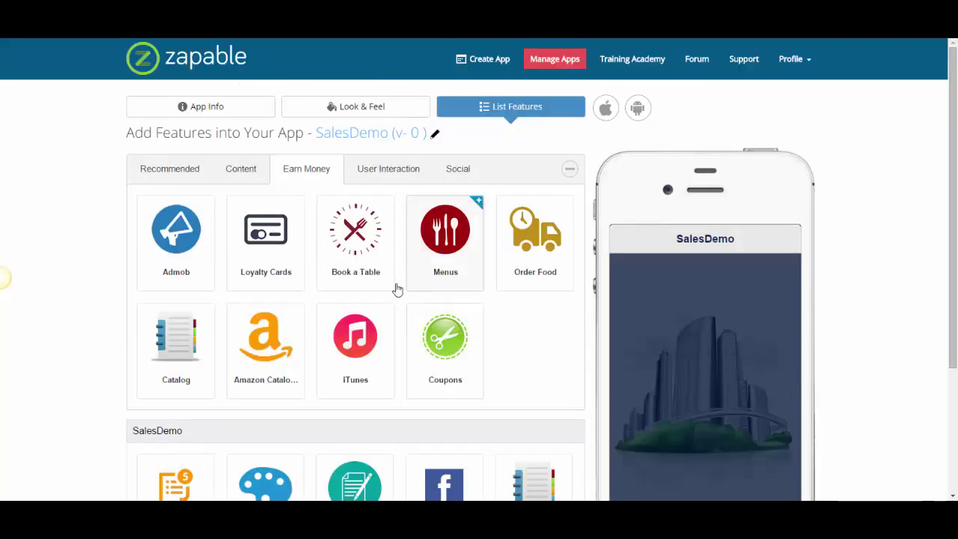
left_click(211, 208)
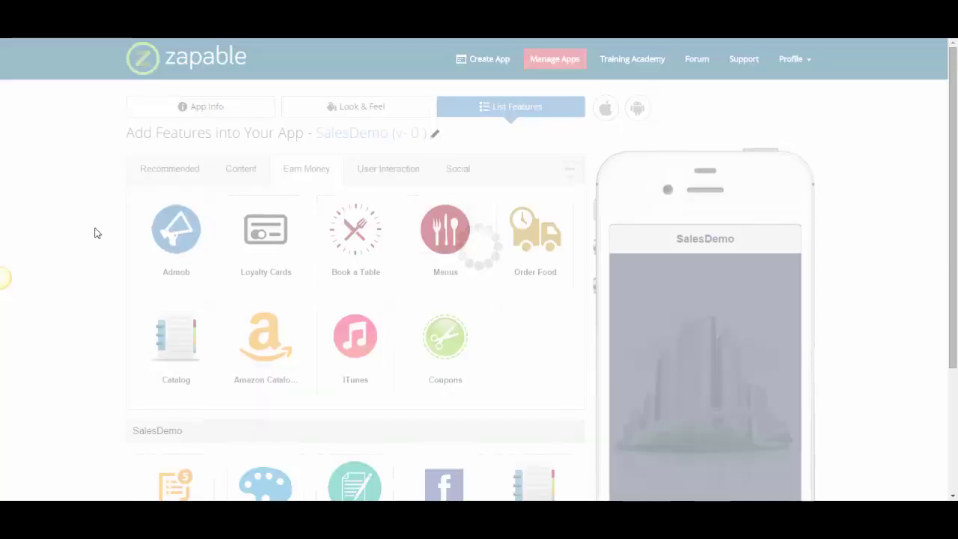
Refresh the phone preview so it lists the newly added features
scroll(60, 251, "down", 1)
scroll(391, 274, "down", 1)
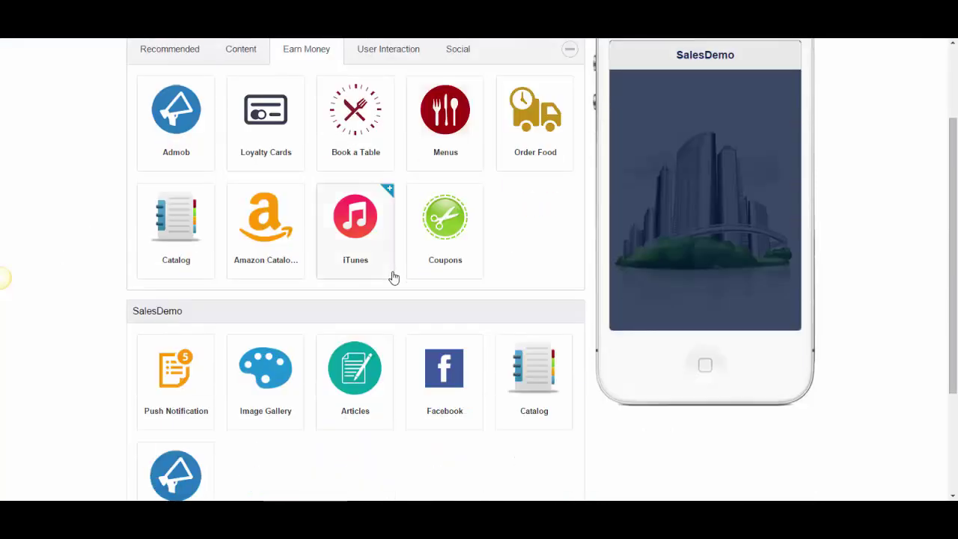
scroll(419, 289, "up", 1)
scroll(273, 415, "down", 3)
left_click(168, 455)
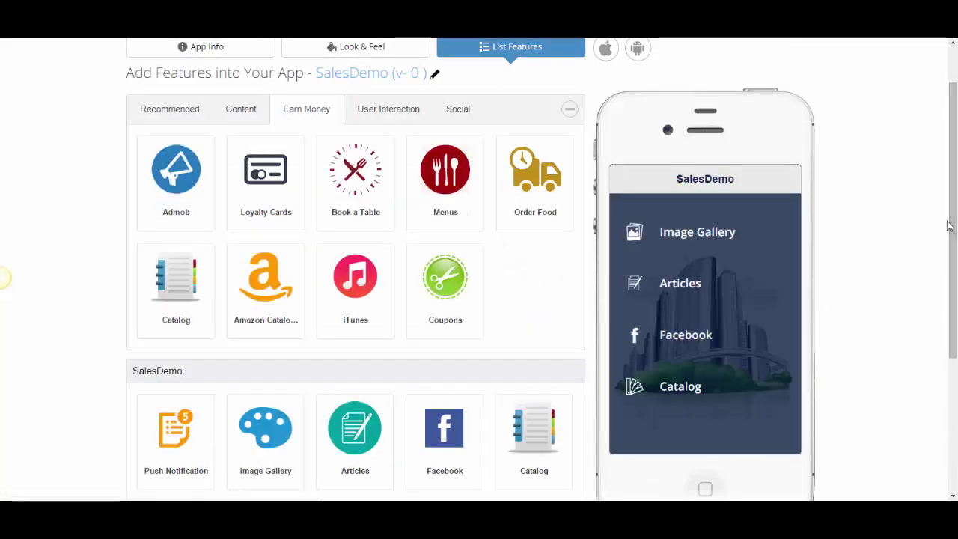
scroll(891, 322, "down", 1)
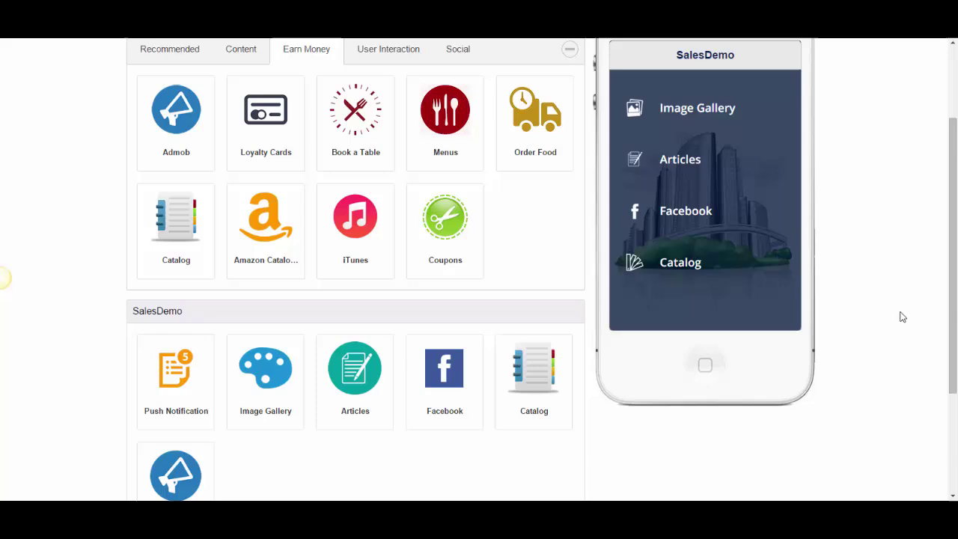
scroll(898, 315, "up", 2)
scroll(846, 291, "down", 3)
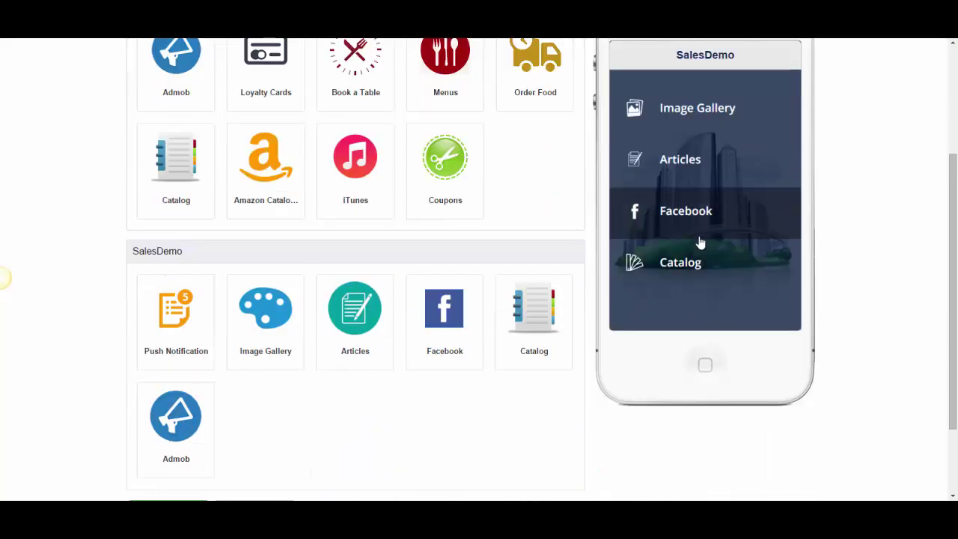
mouse_move(265, 315)
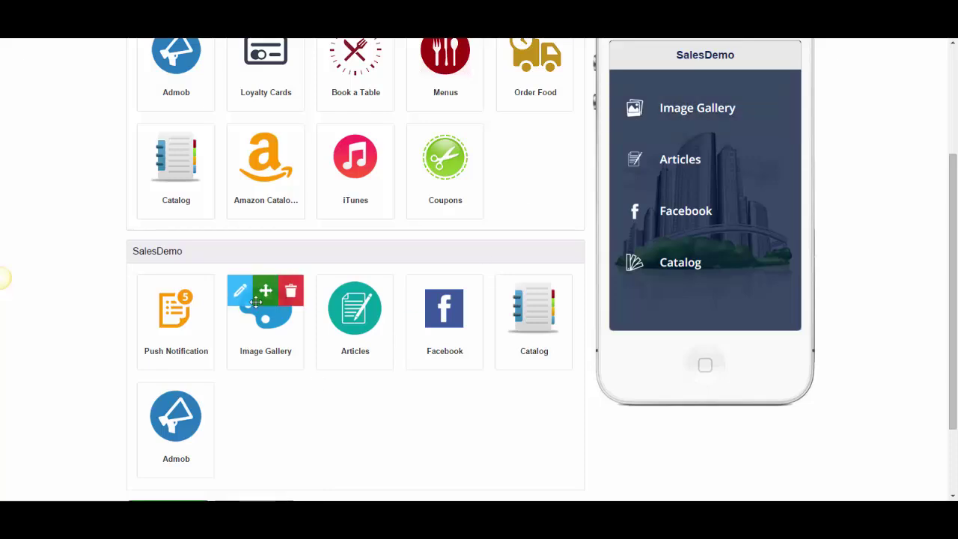
Retitle the Image Gallery page 'Our Photos', save it and refresh the phone preview
left_click(241, 299)
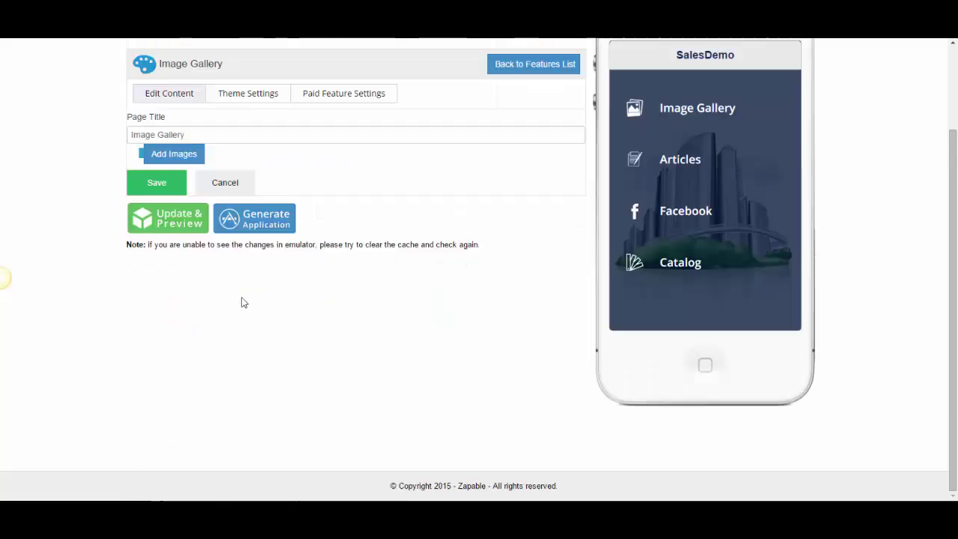
left_click_drag(209, 154, 115, 166)
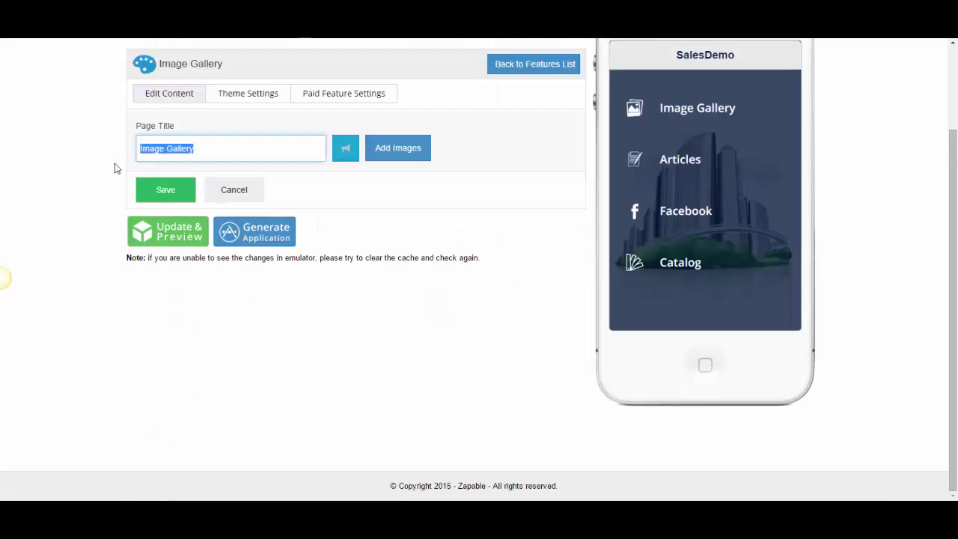
type("Our Photos")
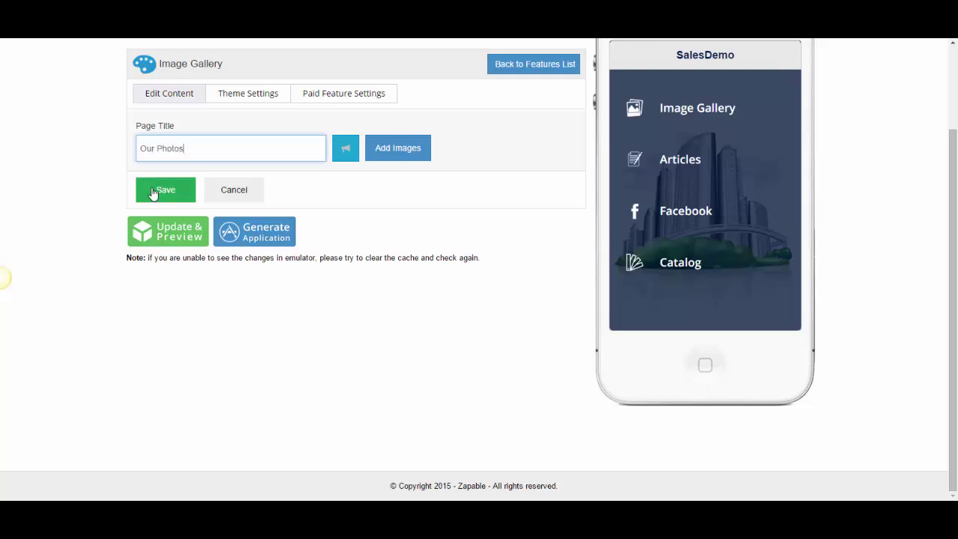
left_click(155, 192)
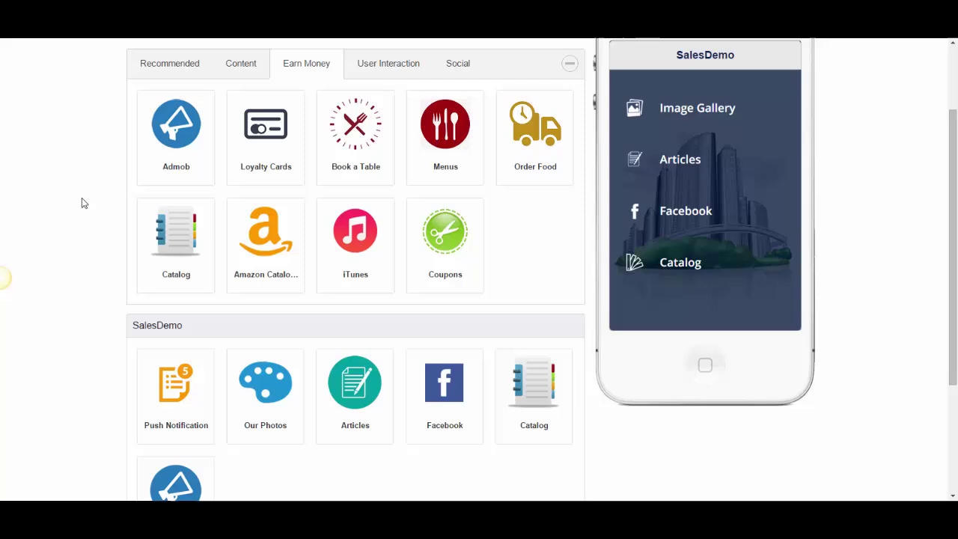
scroll(53, 237, "down", 3)
left_click(168, 479)
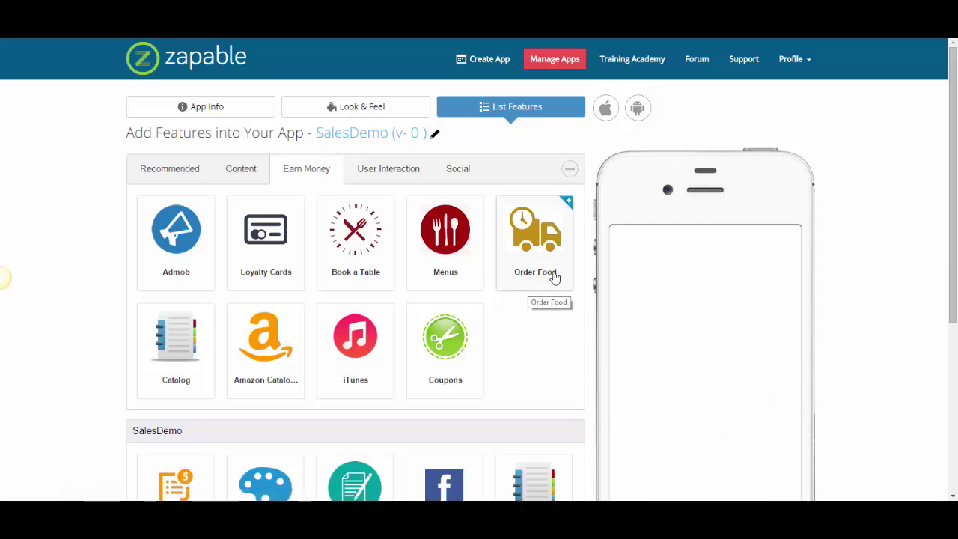
scroll(826, 272, "down", 2)
scroll(691, 204, "up", 1)
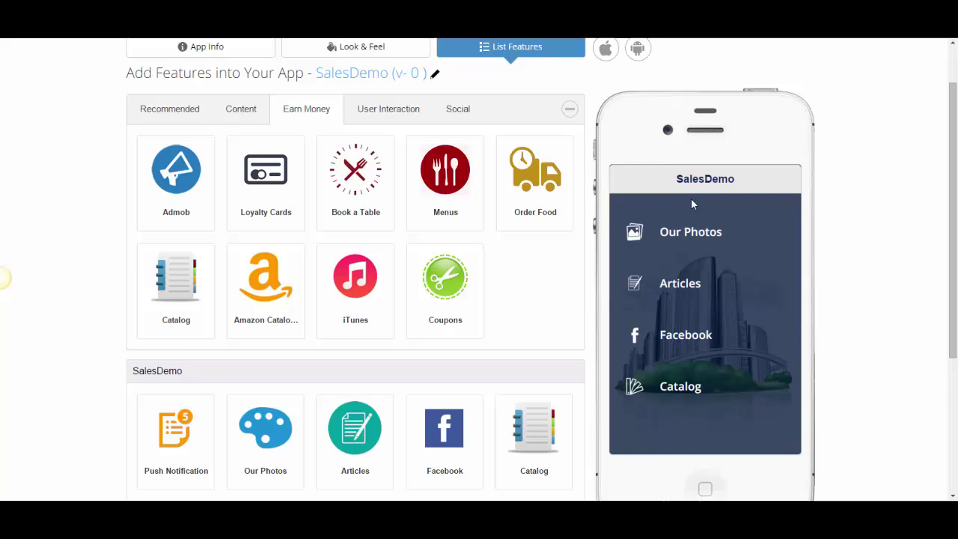
scroll(756, 225, "down", 1)
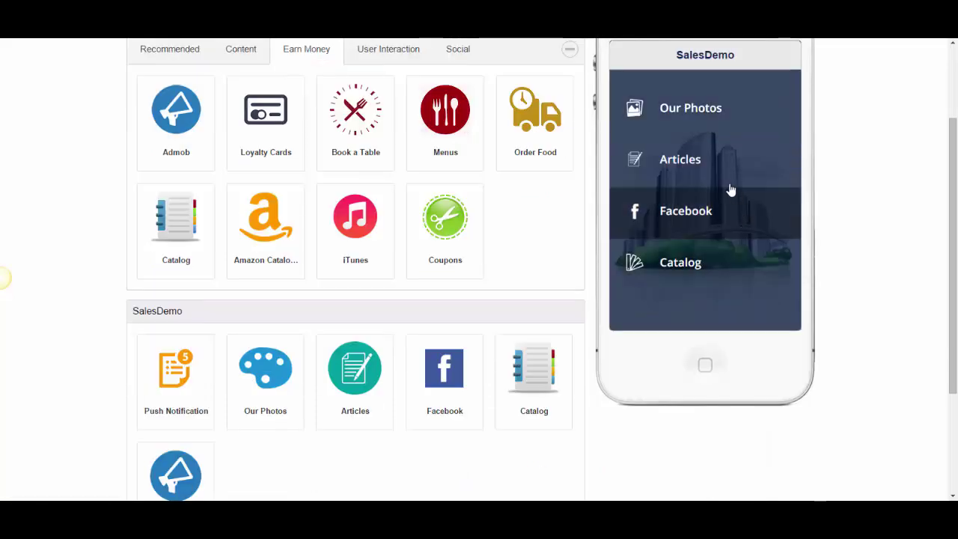
left_click(713, 152)
scroll(790, 170, "up", 1)
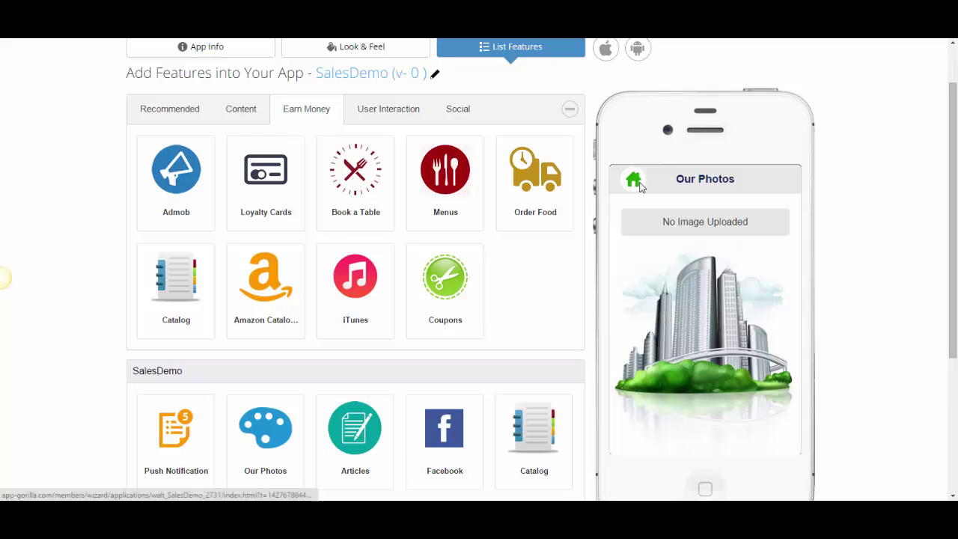
left_click(638, 183)
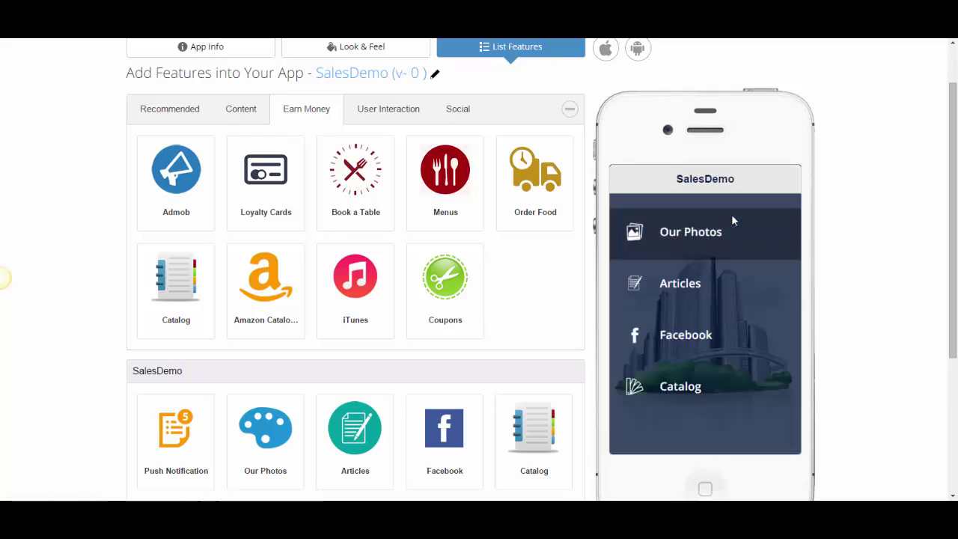
scroll(840, 232, "up", 1)
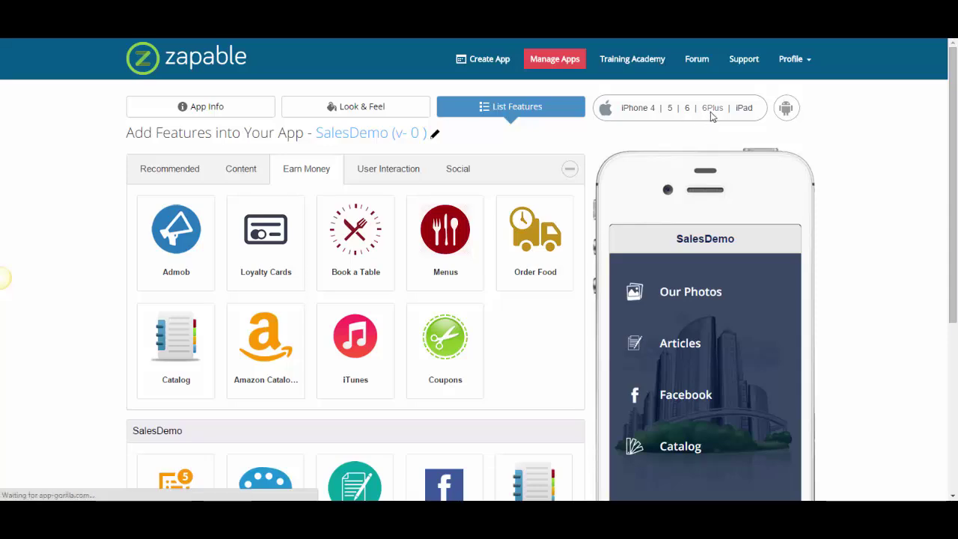
left_click(711, 112)
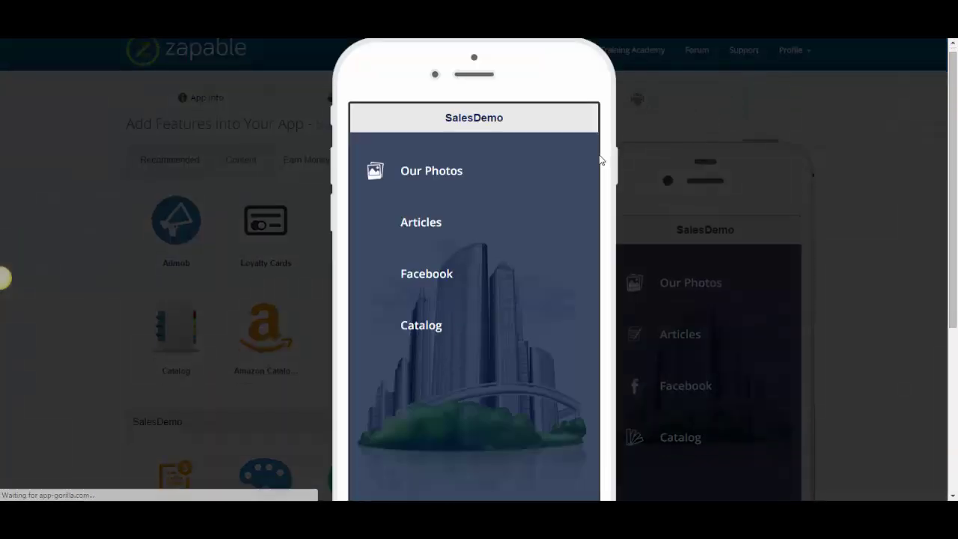
left_click(718, 100)
mouse_move(606, 98)
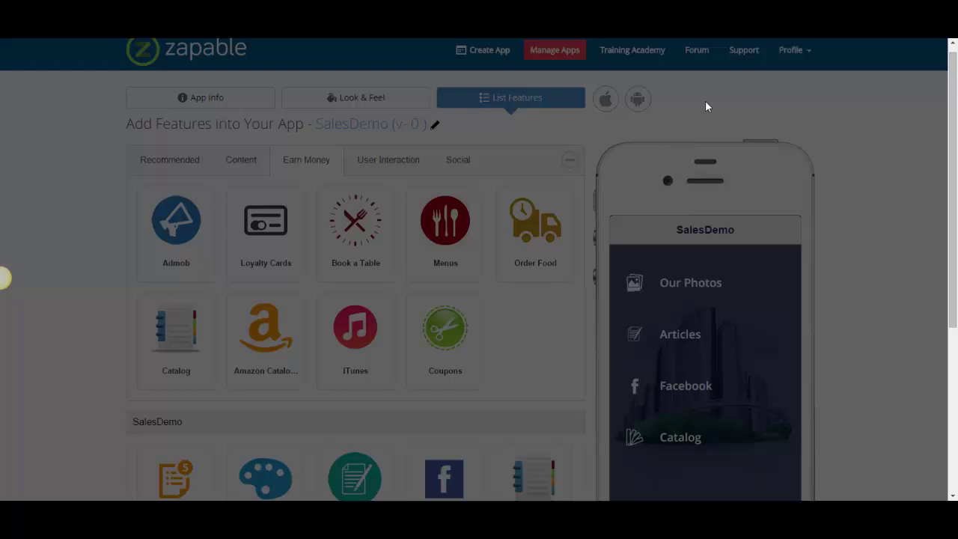
left_click(718, 100)
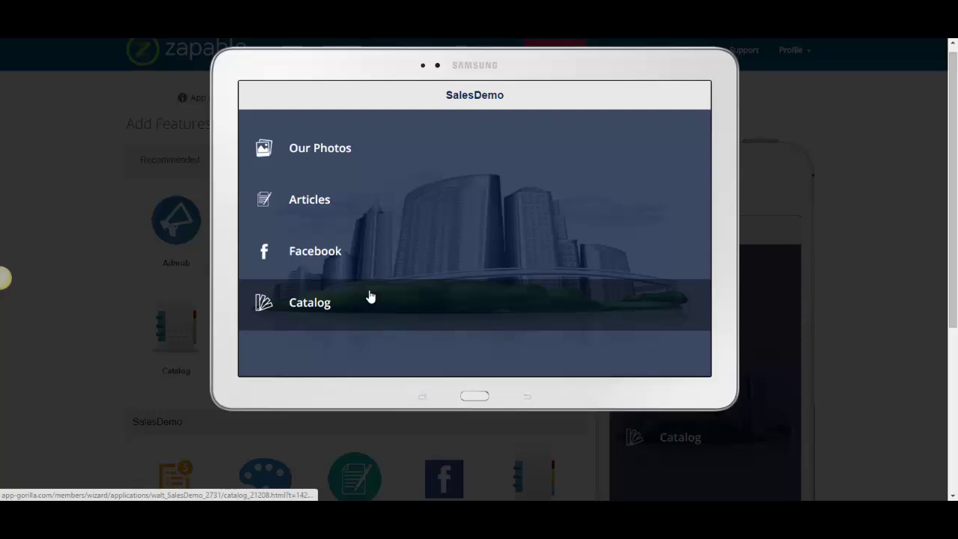
left_click(863, 171)
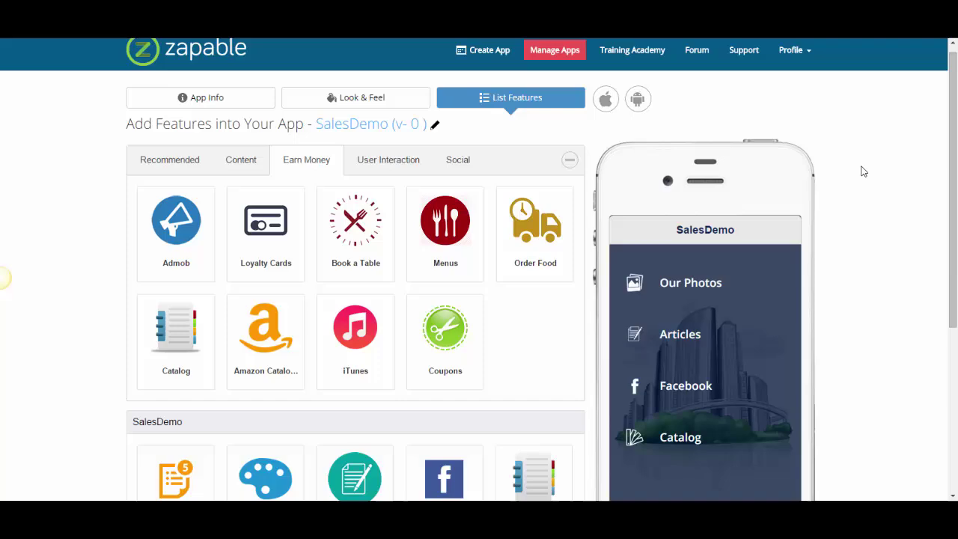
scroll(864, 171, "down", 1)
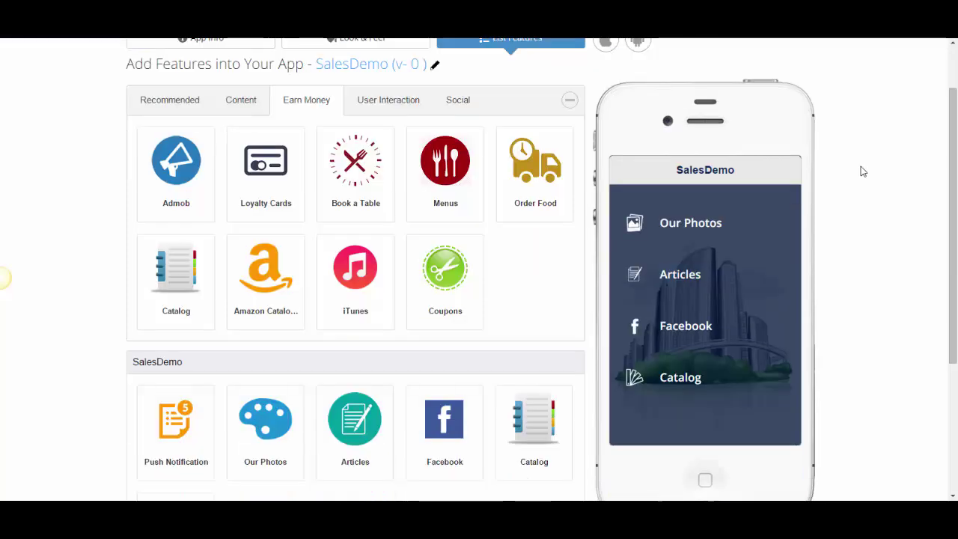
Open the Push Notification feature's settings from the SalesDemo feature list
scroll(81, 310, "down", 1)
scroll(163, 299, "down", 1)
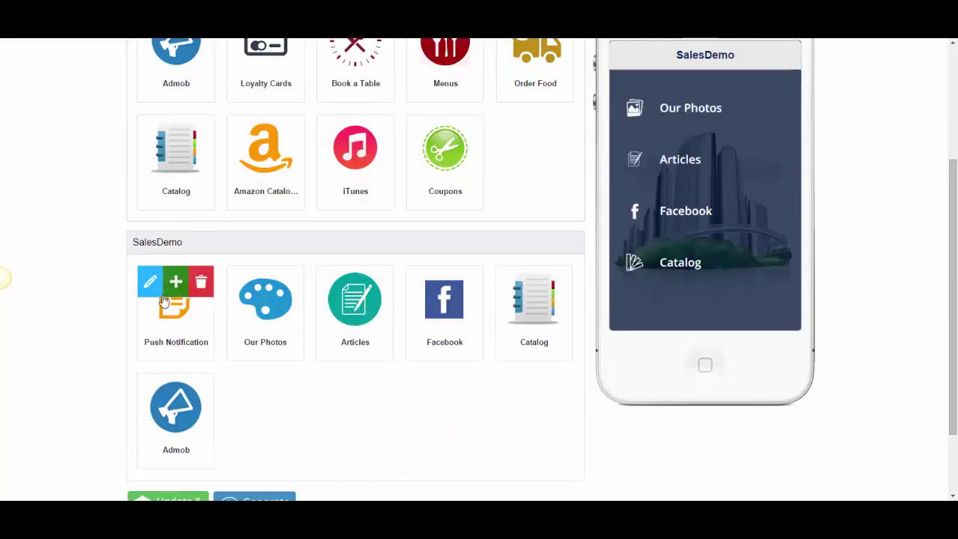
left_click(149, 285)
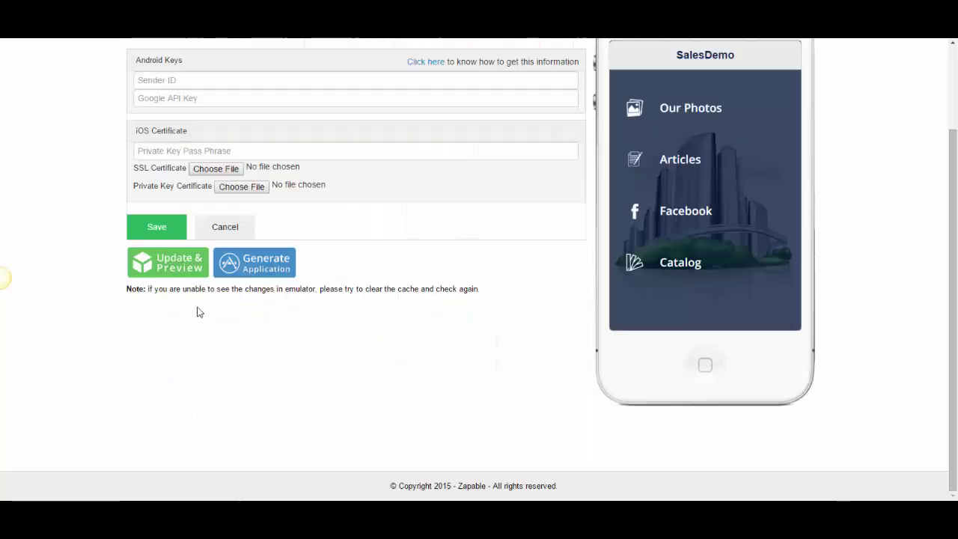
scroll(310, 282, "up", 2)
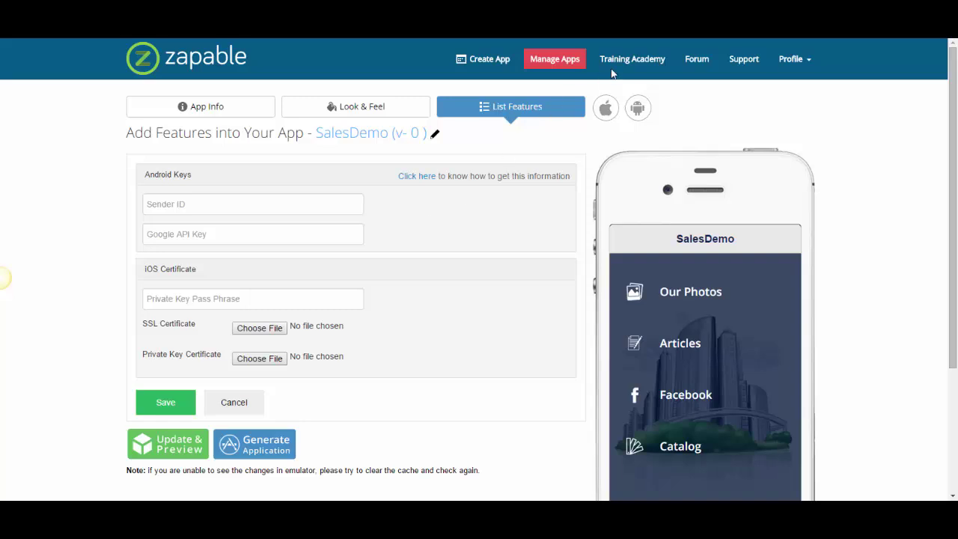
left_click(628, 58)
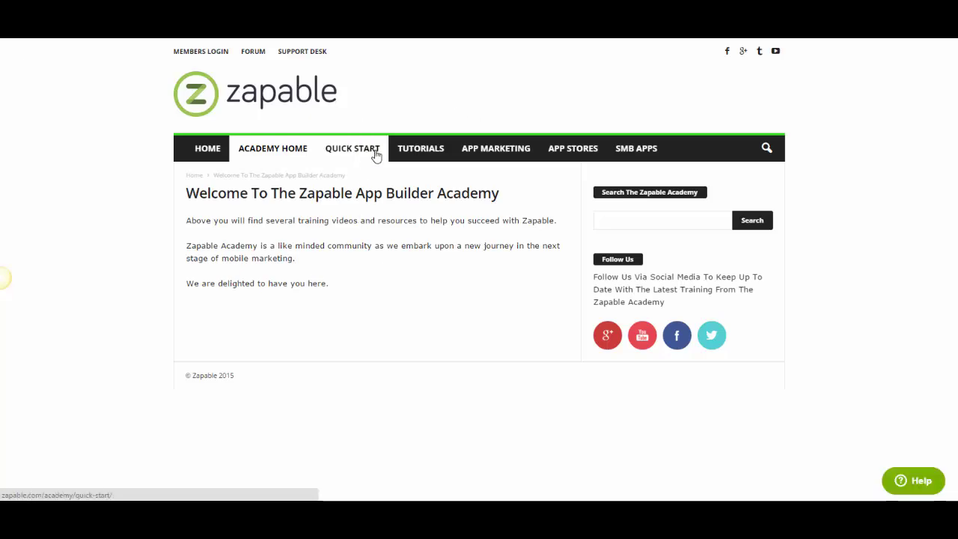
left_click(415, 154)
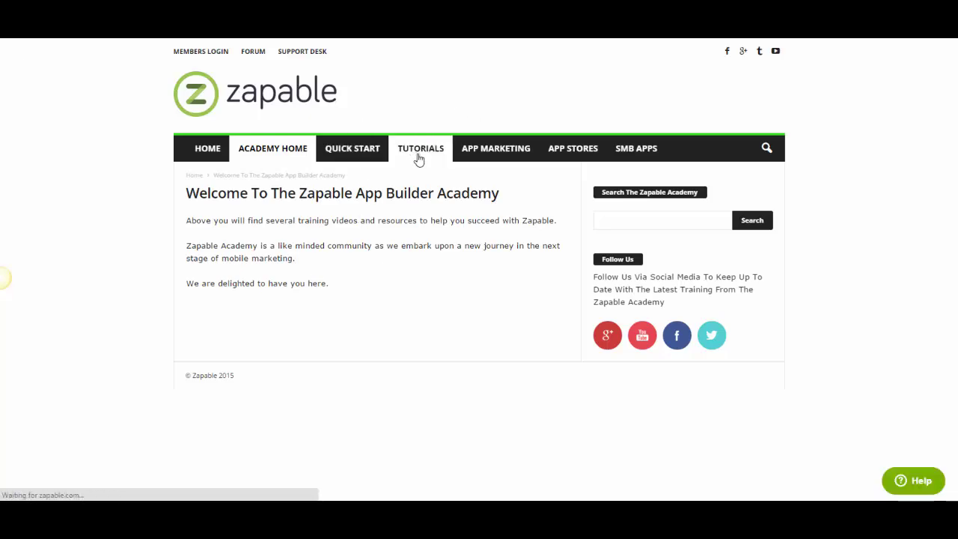
scroll(405, 172, "down", 1)
scroll(379, 184, "down", 1)
scroll(352, 187, "up", 1)
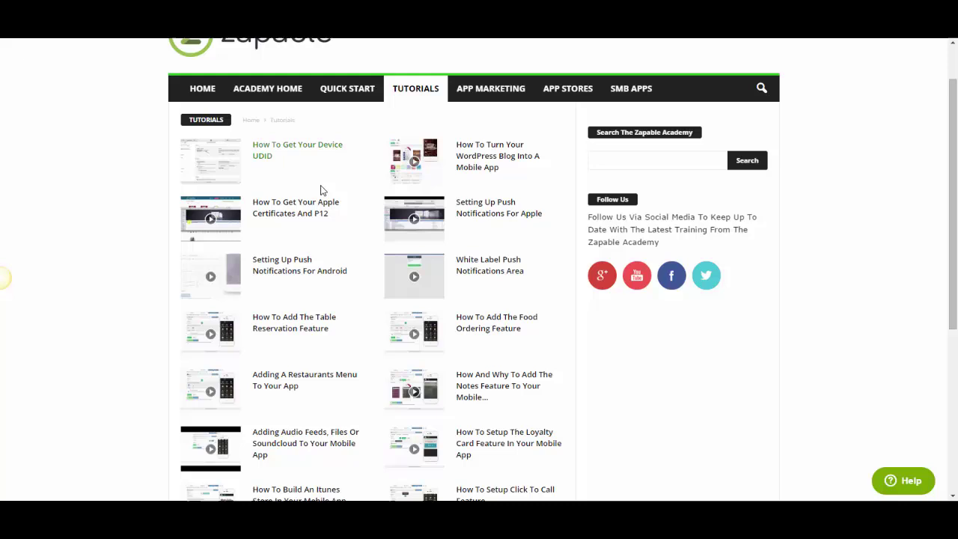
scroll(330, 269, "up", 1)
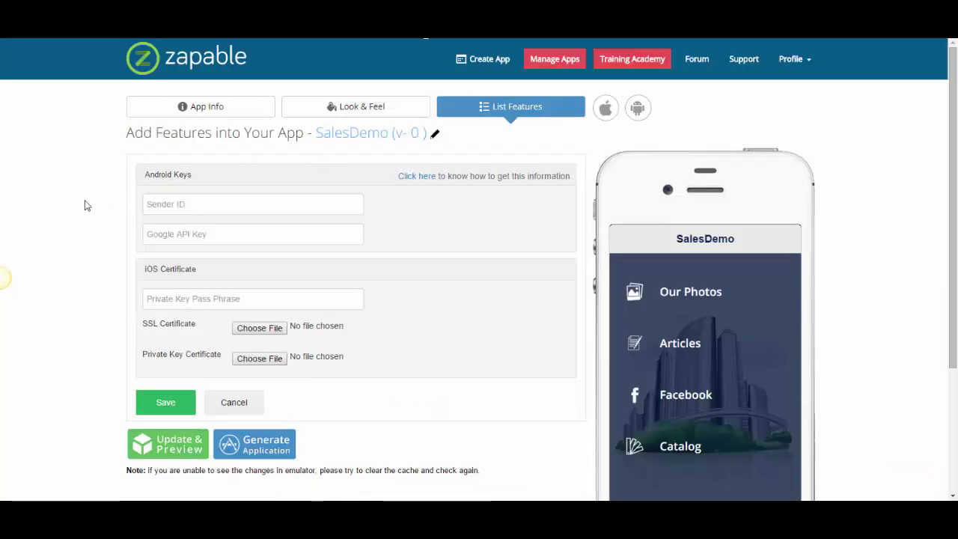
Go to My Apps via Manage Apps in the top navigation bar
left_click(556, 65)
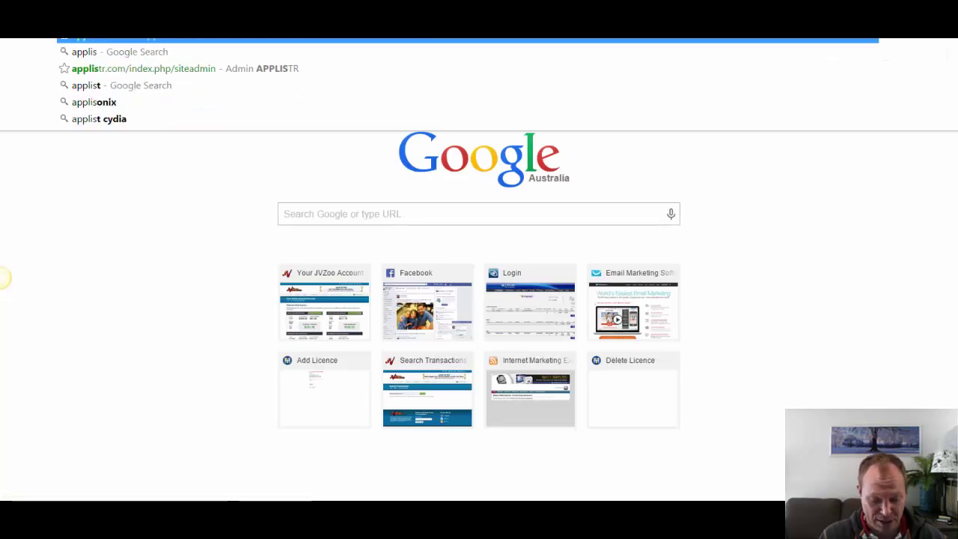
Load applister.com in the new browser tab
type("ter")
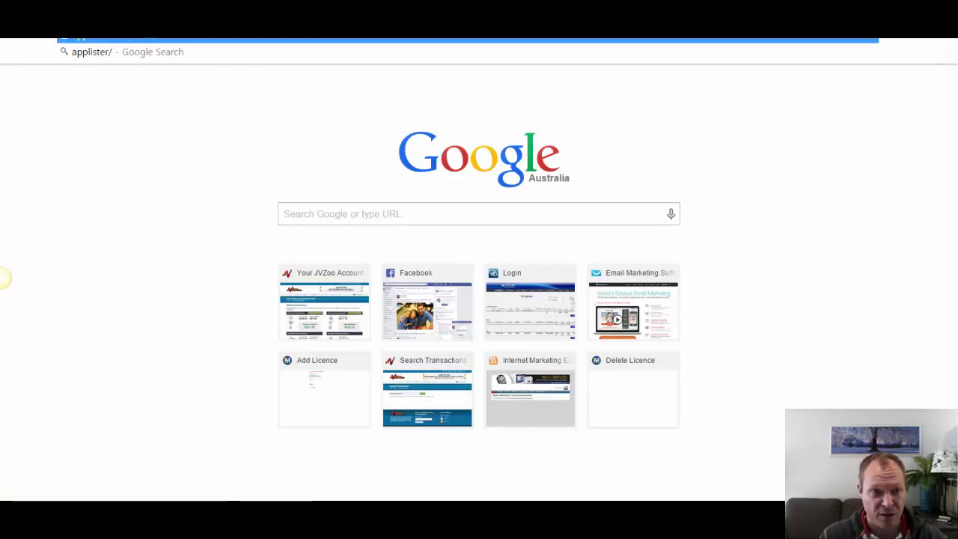
type(".com")
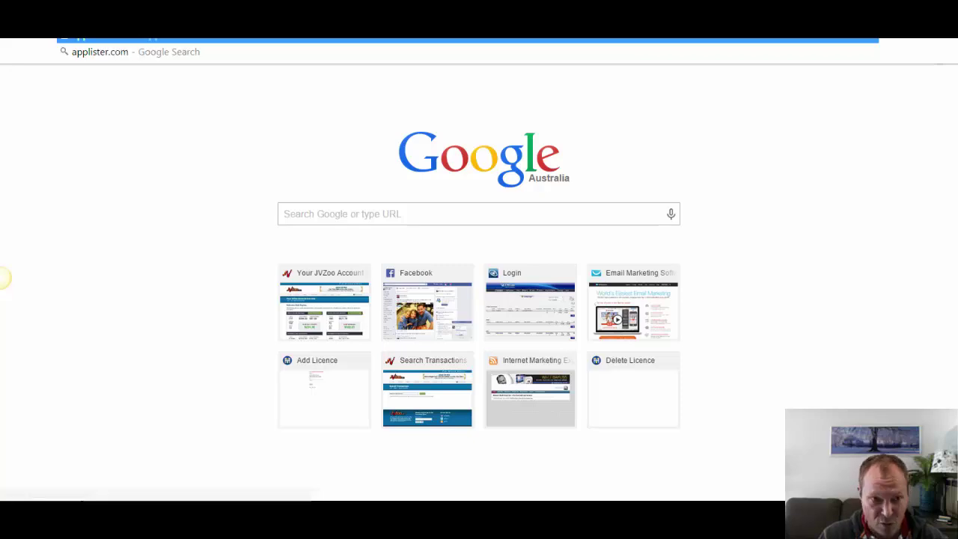
key("Return")
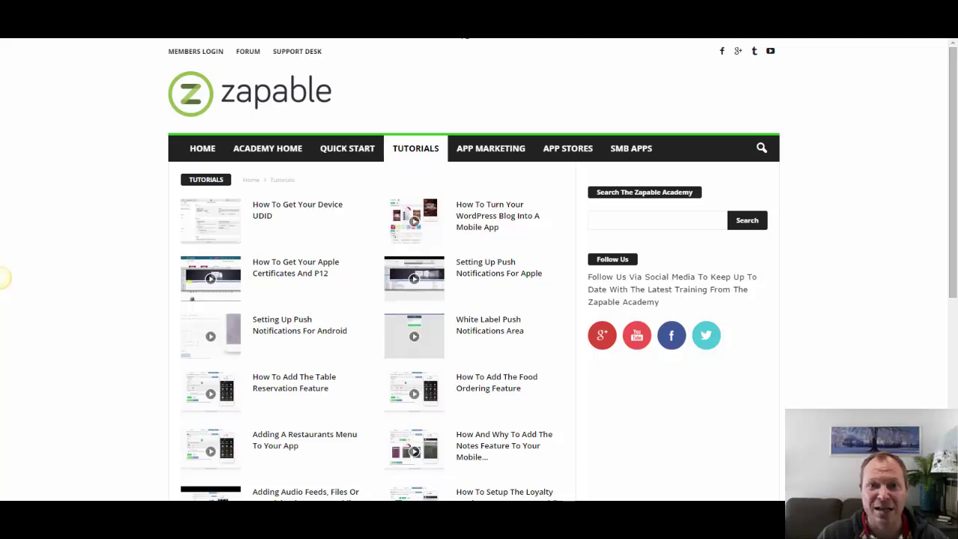
Return to the Zapable Manage Apps browser tab showing My Apps
left_click(465, 35)
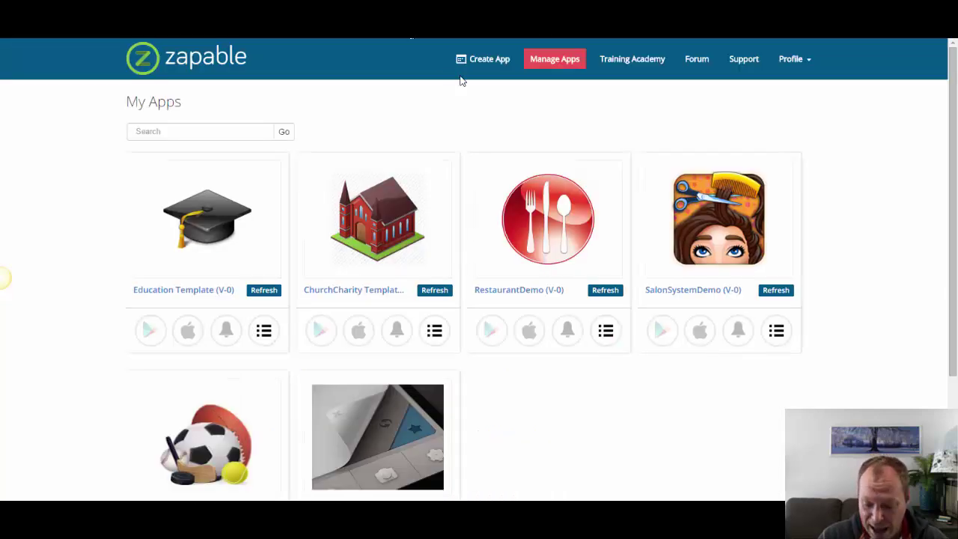